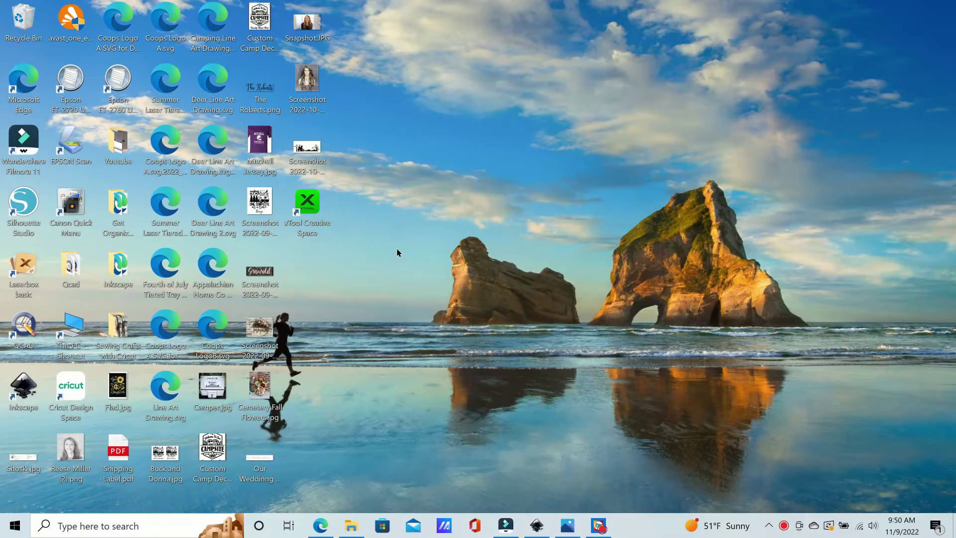
Launch xTool Creative Space and import the Leather Bracelet SVG (228.6 × 19.1 mm), centring it on the canvas
{"action": "double_click", "coordinate": [307, 202]}
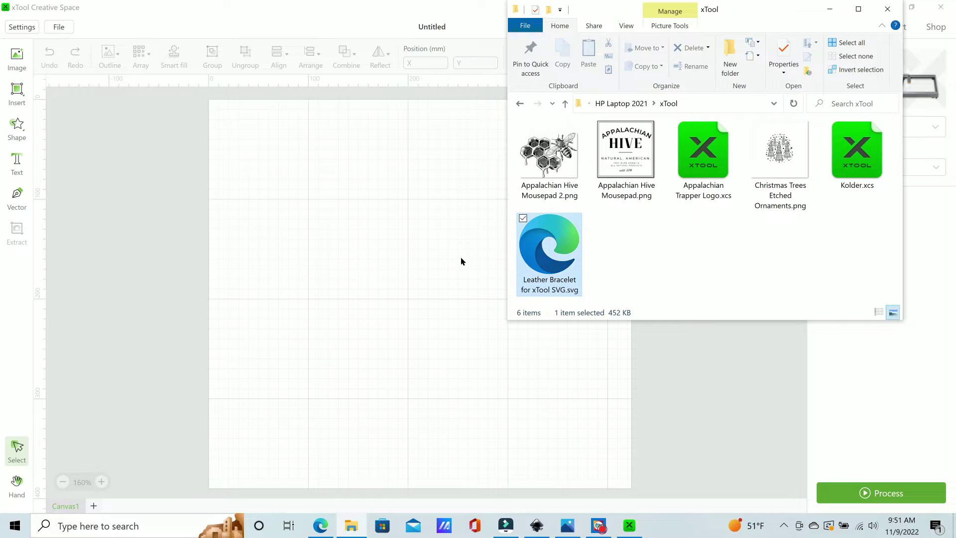
{"action": "left_click_drag", "start_coordinate": [461, 261], "coordinate": [420, 282]}
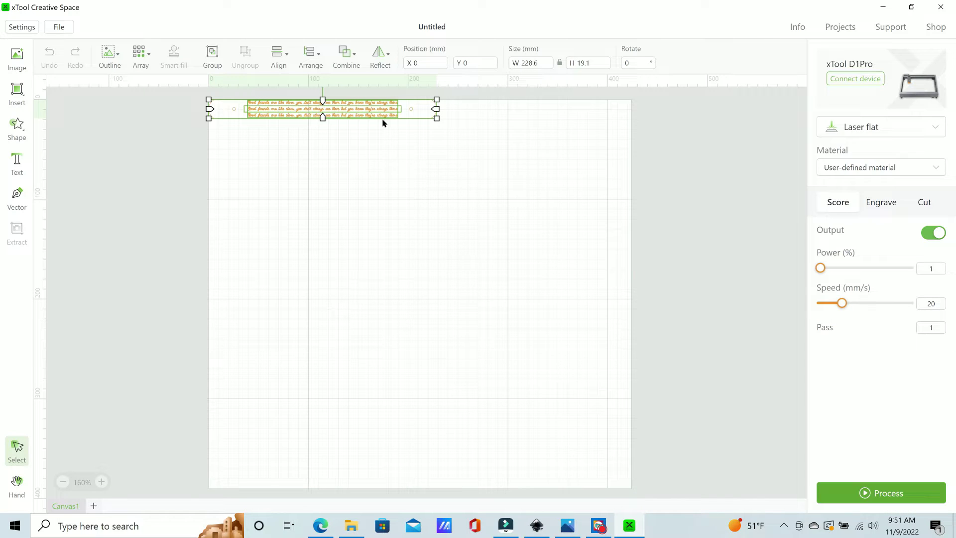
{"action": "left_click_drag", "start_coordinate": [408, 148], "coordinate": [668, 313]}
{"action": "scroll", "coordinate": [463, 307], "scroll_direction": "up", "scroll_amount": 5}
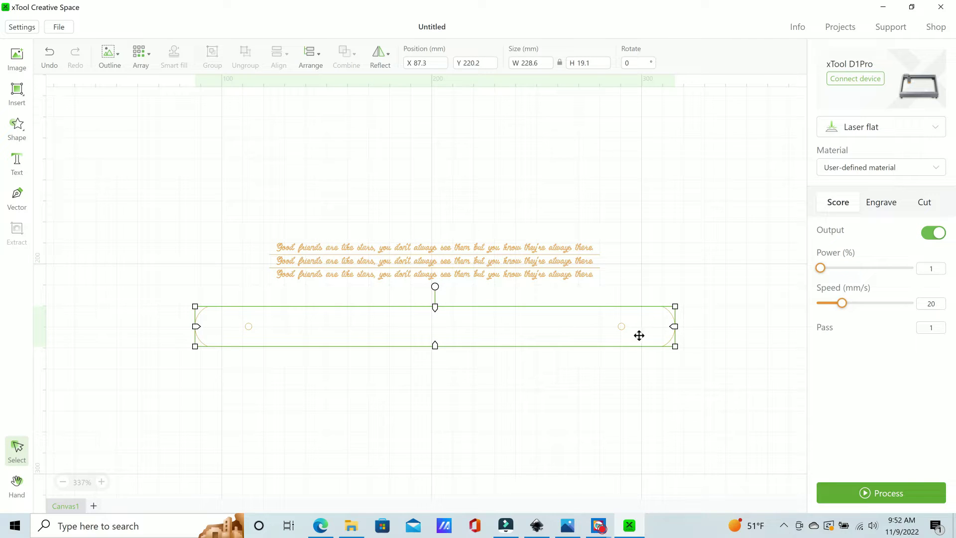
Search the material library for leather and, finding none, keep user-defined material cutting at 70% power, 10 mm/s, 2 passes
{"action": "left_click", "coordinate": [910, 169]}
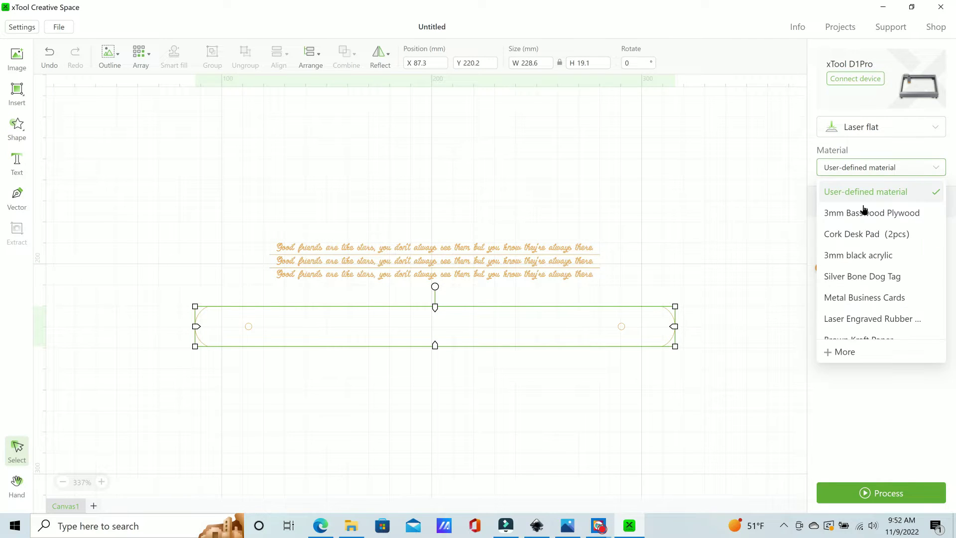
{"action": "scroll", "coordinate": [867, 269], "scroll_direction": "down", "scroll_amount": 5}
{"action": "scroll", "coordinate": [867, 275], "scroll_direction": "down", "scroll_amount": 1}
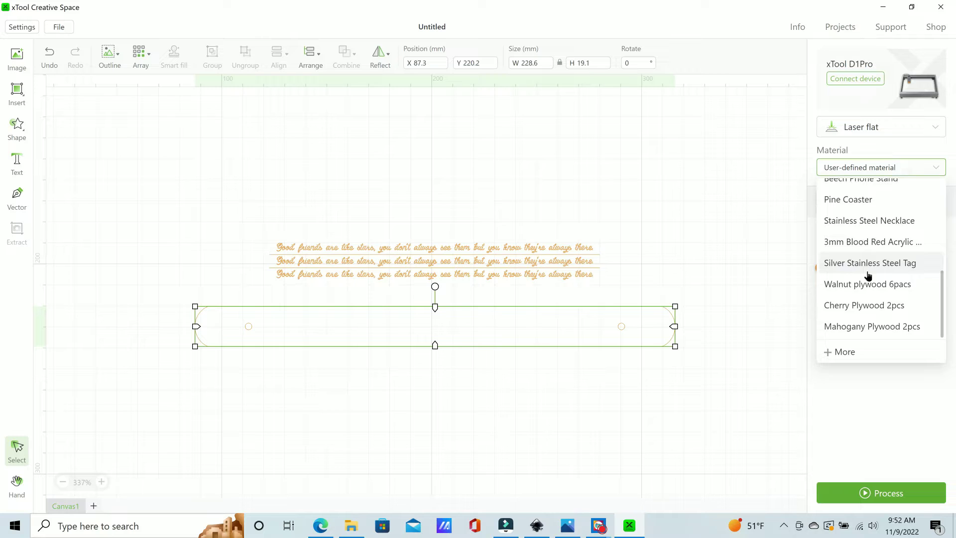
{"action": "scroll", "coordinate": [867, 274], "scroll_direction": "up", "scroll_amount": 3}
{"action": "left_click", "coordinate": [842, 351]}
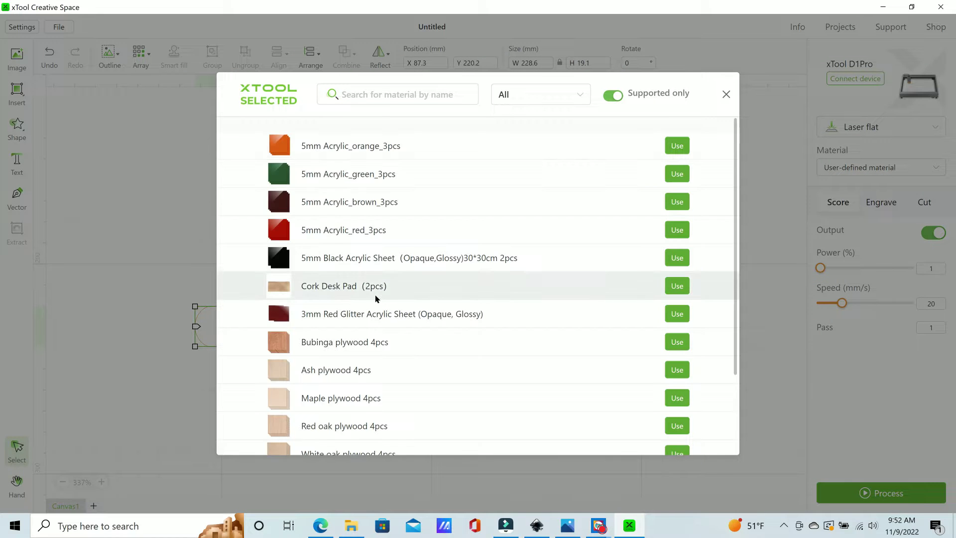
{"action": "scroll", "coordinate": [375, 294], "scroll_direction": "down", "scroll_amount": 10}
{"action": "scroll", "coordinate": [376, 298], "scroll_direction": "down", "scroll_amount": 4}
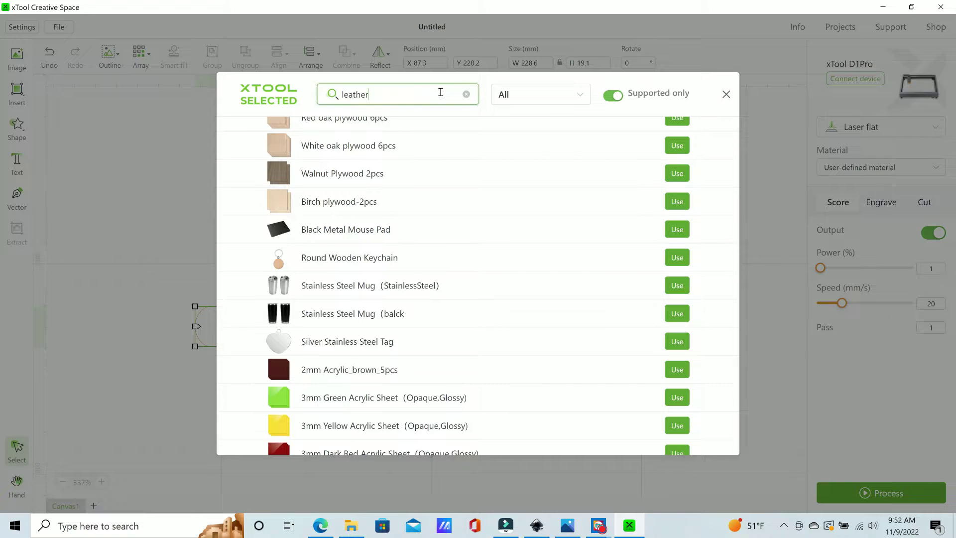
{"action": "key", "text": "Return"}
{"action": "left_click", "coordinate": [466, 95]}
{"action": "scroll", "coordinate": [390, 324], "scroll_direction": "down", "scroll_amount": 10}
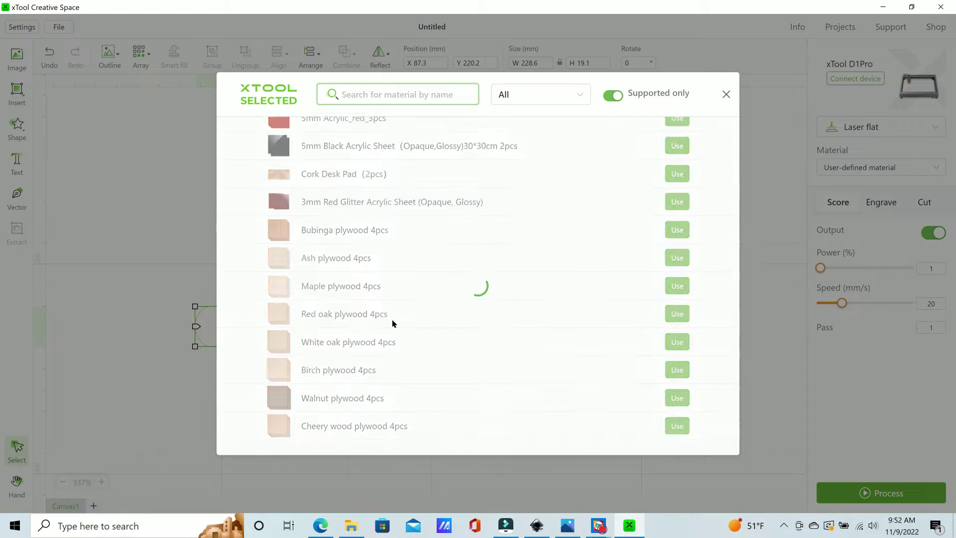
{"action": "key", "text": "Escape"}
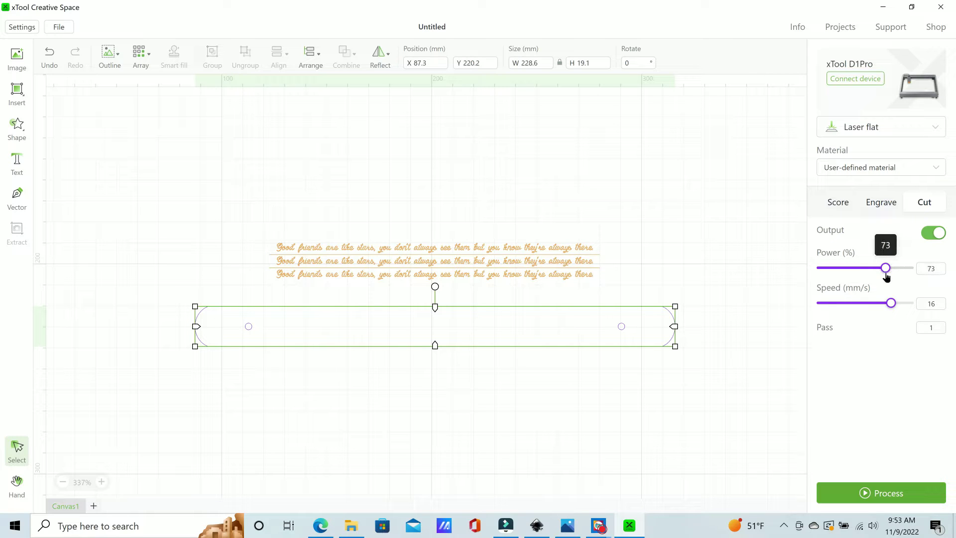
Set the three quote lines to Engrave at power 50, speed 76, and move the bracelet outline up around them
{"action": "left_click", "coordinate": [629, 367]}
{"action": "left_click", "coordinate": [667, 345]}
{"action": "left_click", "coordinate": [597, 264]}
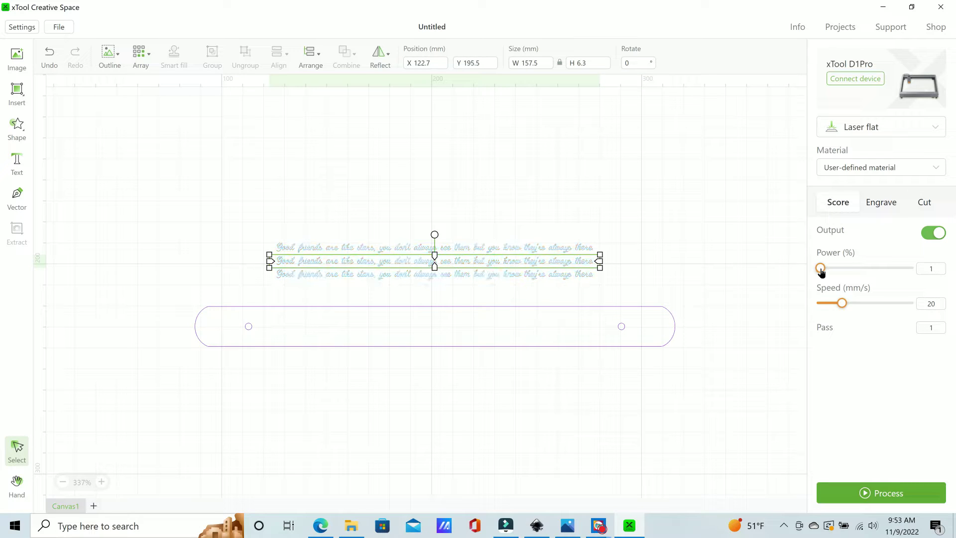
{"action": "left_click", "coordinate": [876, 269]}
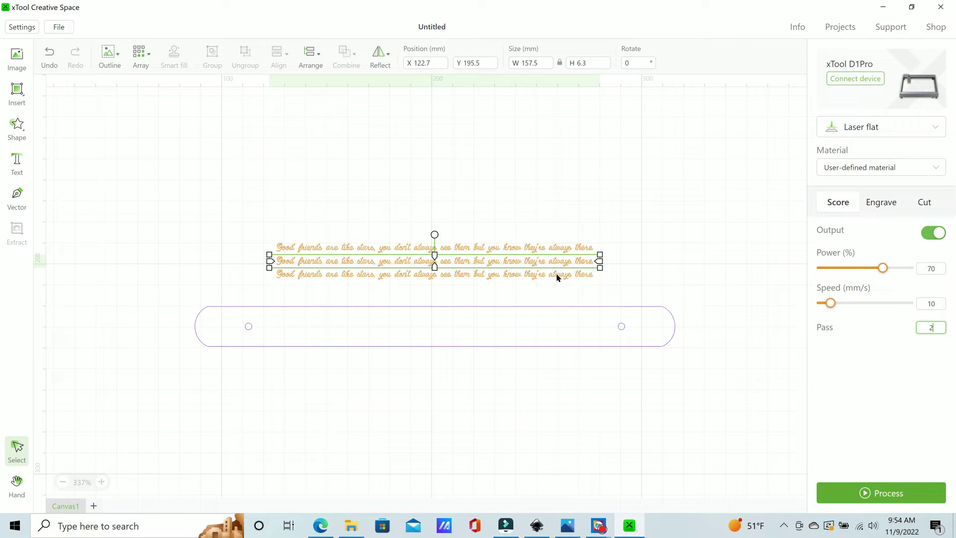
{"action": "left_click", "coordinate": [881, 203]}
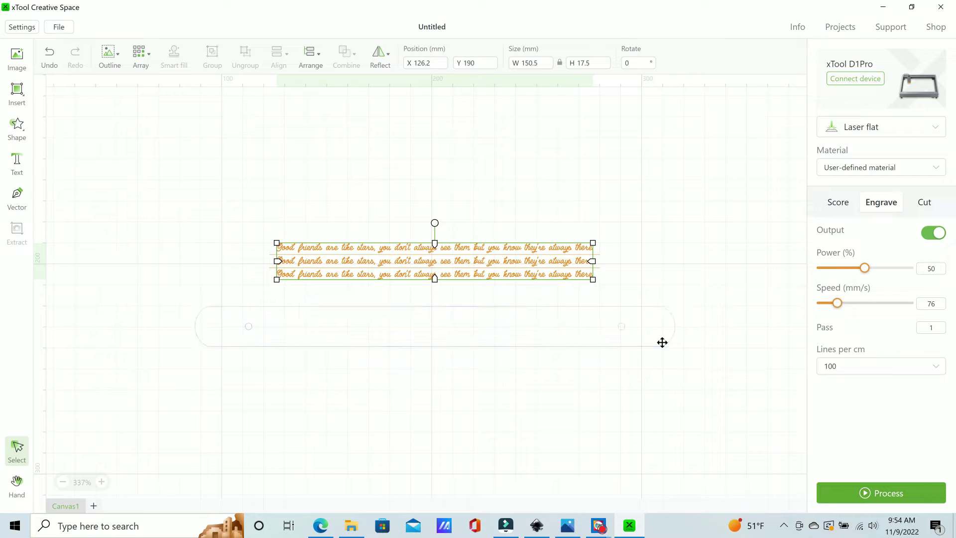
{"action": "left_click_drag", "start_coordinate": [663, 342], "coordinate": [658, 278]}
{"action": "left_click", "coordinate": [642, 347]}
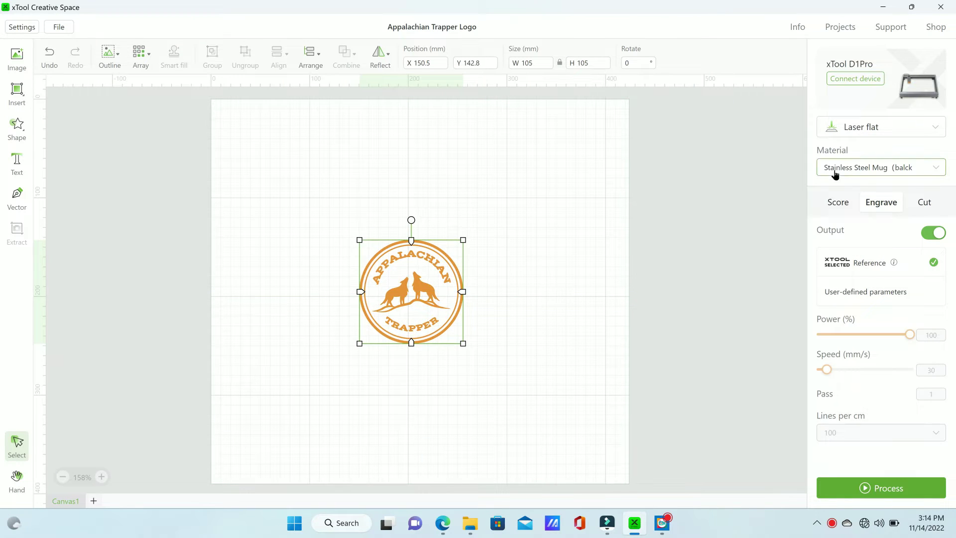
Keep Stainless Steel Mug material, resize the logo to 60 × 60 mm, and preview it in Roller cylindrical mode
{"action": "left_click", "coordinate": [835, 171]}
{"action": "left_click", "coordinate": [888, 214]}
{"action": "left_click", "coordinate": [536, 60]}
{"action": "key", "text": "BackSpace"}
{"action": "key", "text": "BackSpace"}
{"action": "key", "text": "BackSpace"}
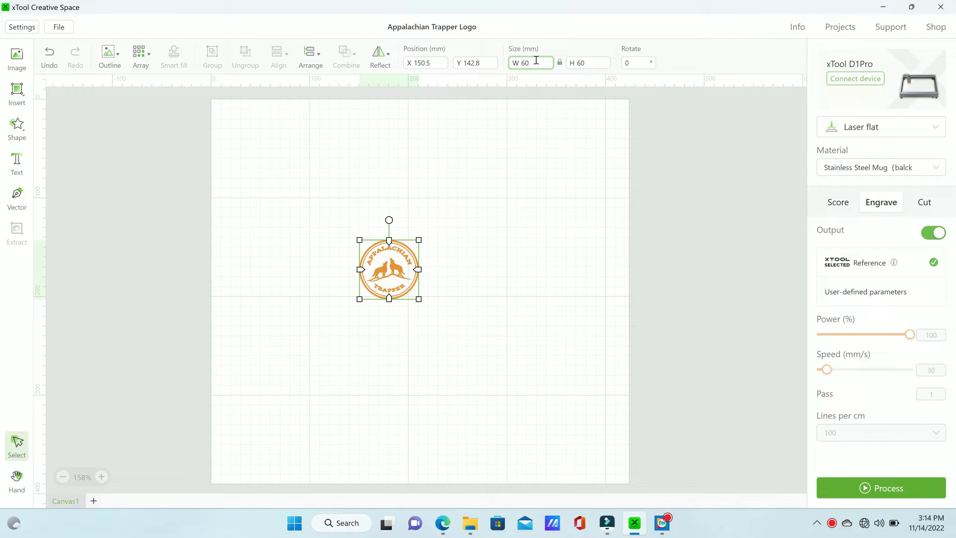
{"action": "left_click_drag", "start_coordinate": [392, 296], "coordinate": [393, 292]}
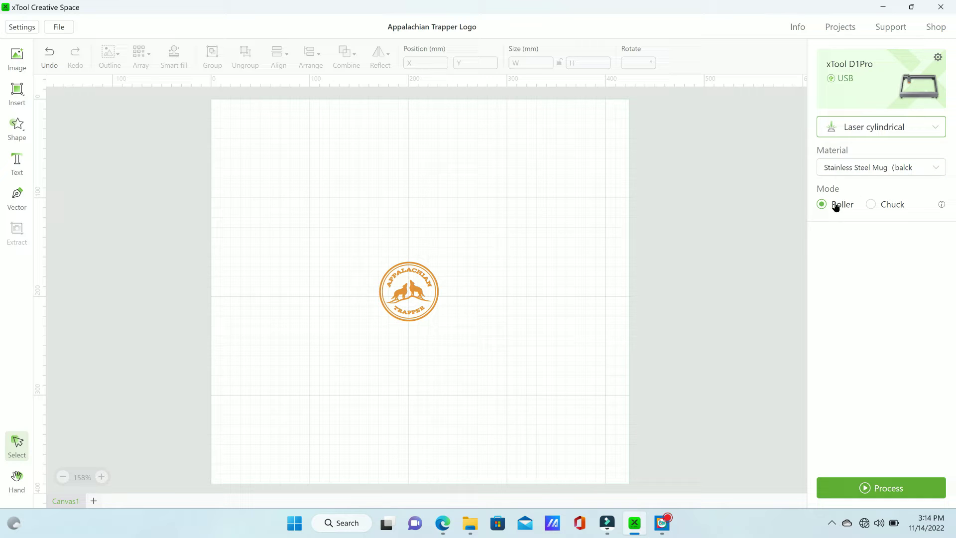
{"action": "left_click", "coordinate": [893, 490]}
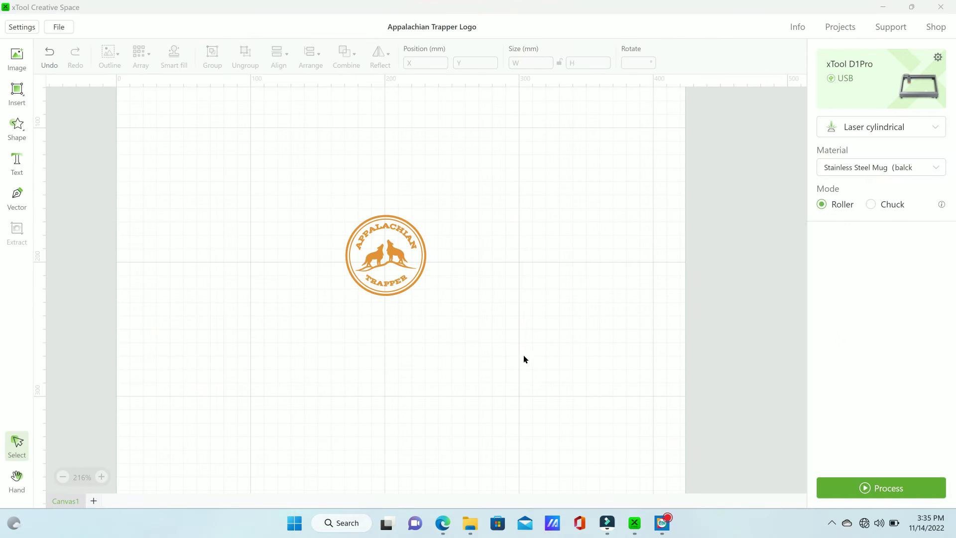
Rotate the logo 270° and reopen the job preview, now estimating 21 minutes with a center origin
{"action": "left_click", "coordinate": [390, 267]}
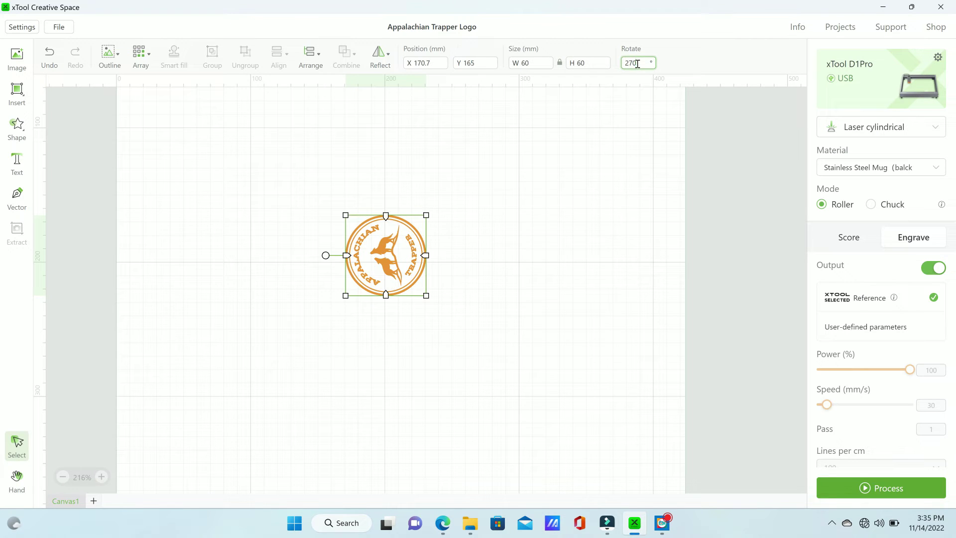
{"action": "left_click", "coordinate": [879, 491]}
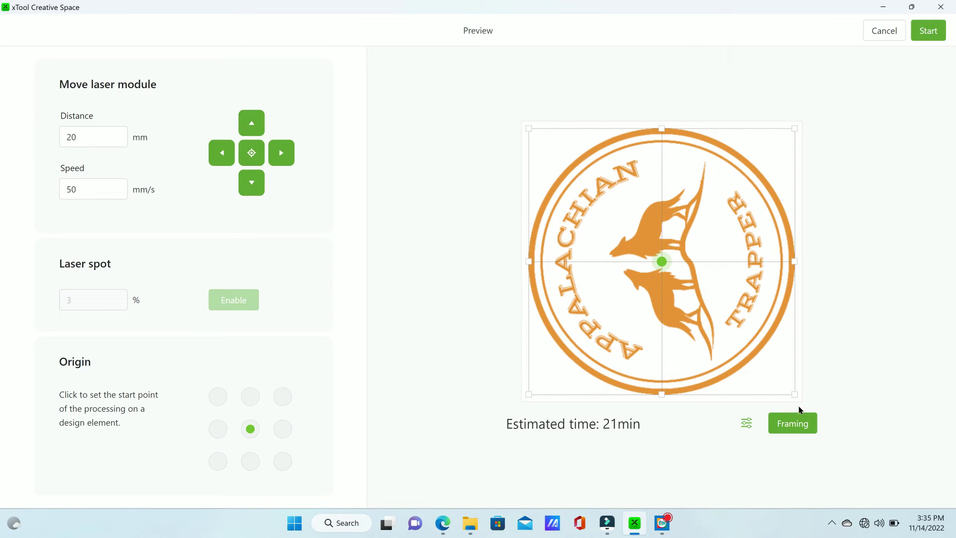
Start framing from the Preview screen so the Tips prompt to press the device button appears
{"action": "left_click", "coordinate": [794, 425]}
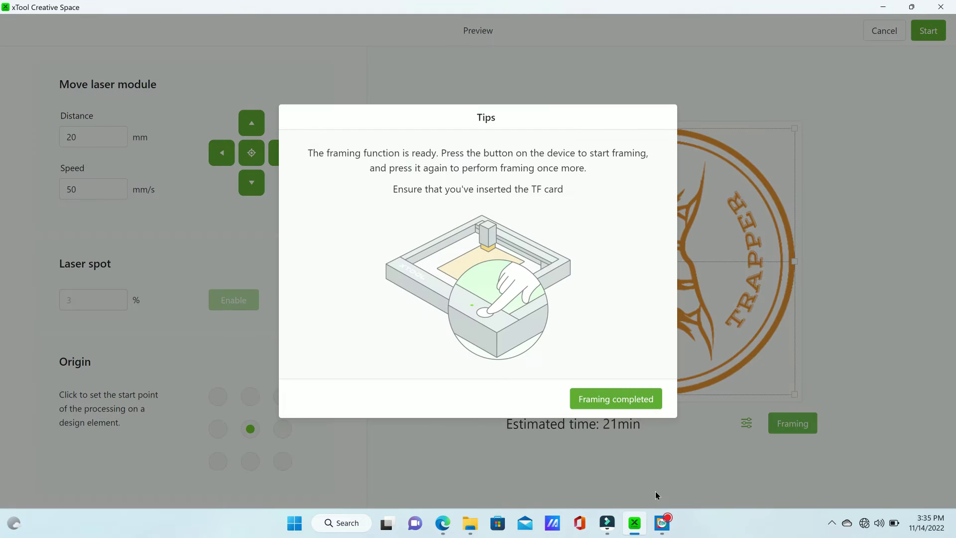